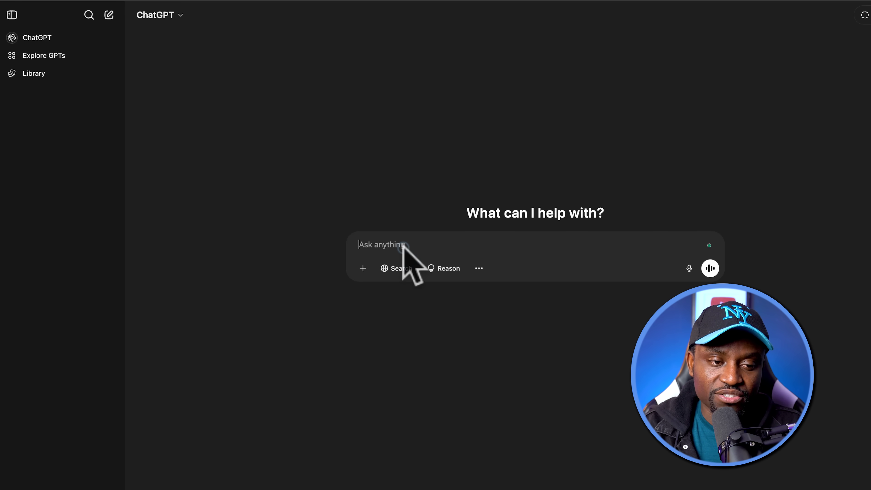
Search the GPT directory for "animation script builder" and open the Animation Script Builder GPT's details.
click(60, 50)
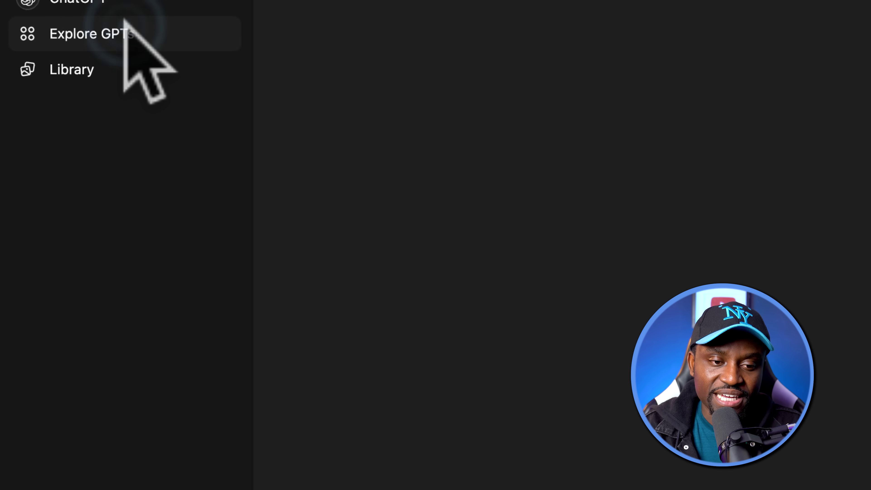
click(408, 104)
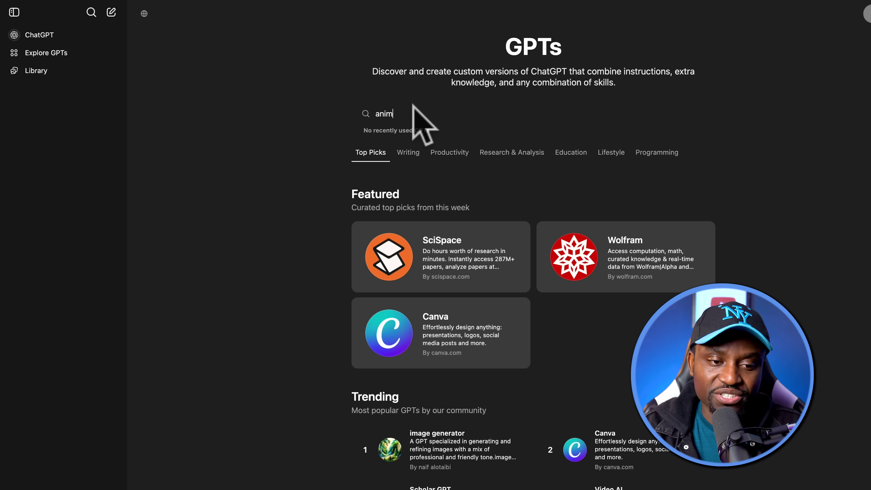
text(anim)
text(ation script builder)
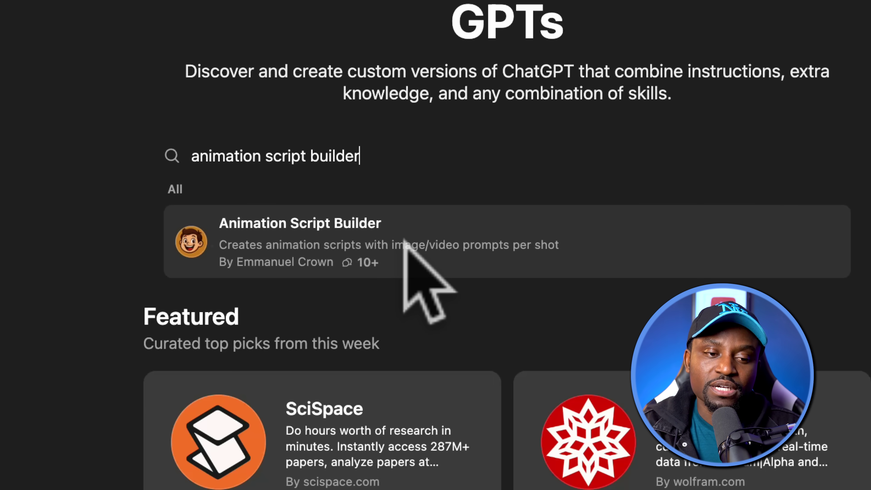
click(404, 239)
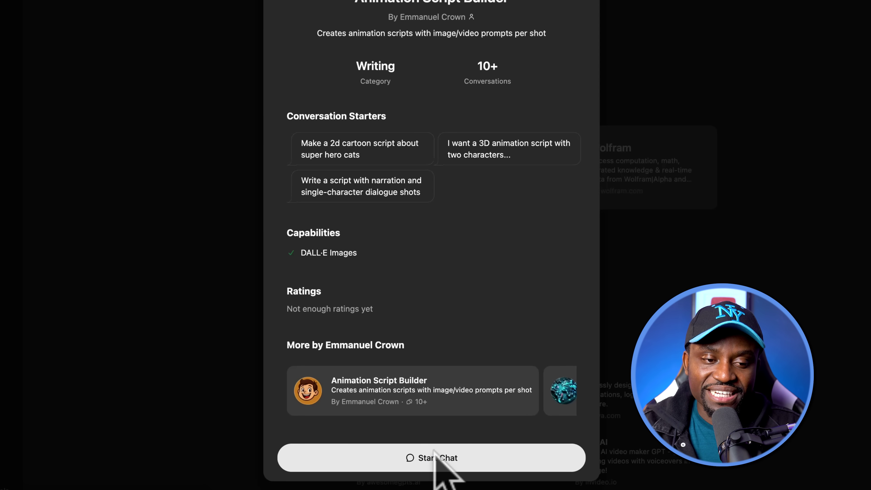
Start a chat with the GPT and request "write a 3d cartoon animation script about a boy getting ready for school".
click(434, 455)
text(write a 3d cartoon animation script about a boy getting ready for school)
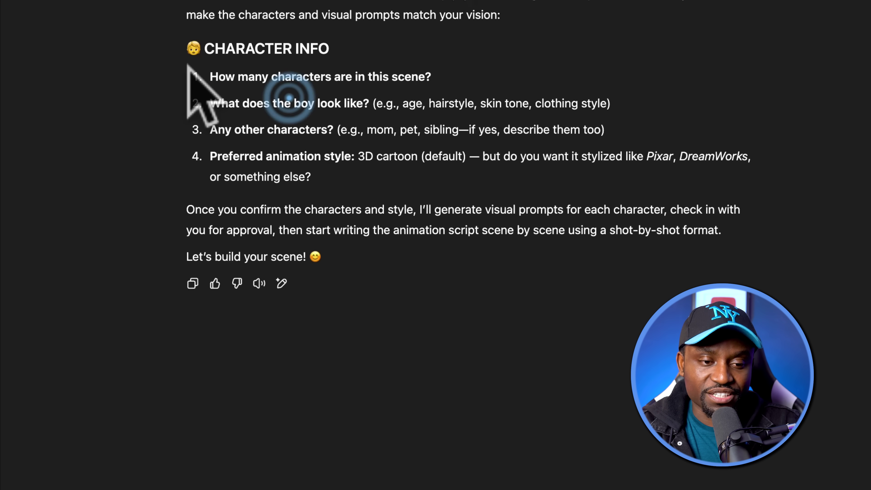
Review the questions about the number of characters, the boy's look, other characters and the preferred animation style.
drag(208, 74, 503, 71)
drag(209, 103, 311, 107)
click(535, 83)
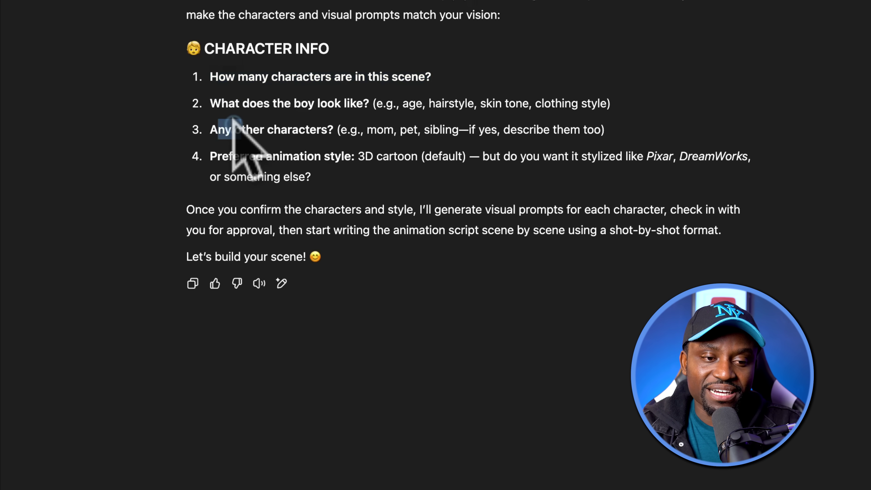
drag(209, 118, 442, 115)
click(676, 129)
click(182, 151)
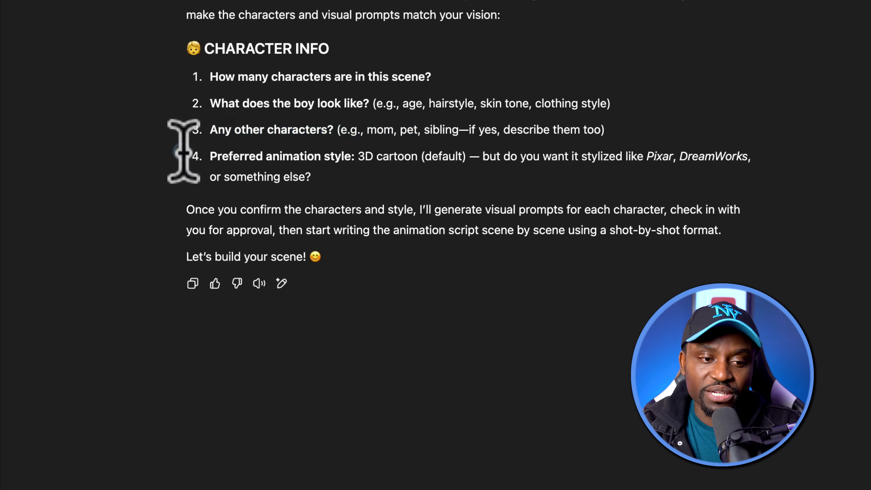
click(458, 156)
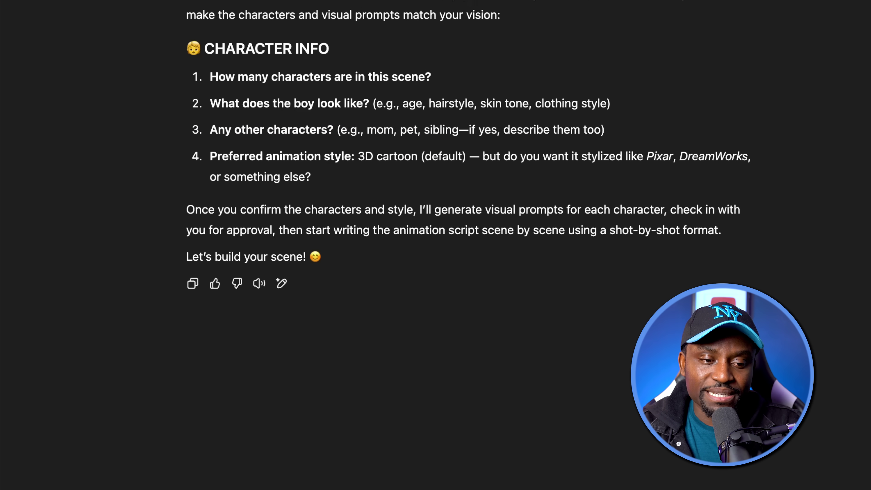
Reply that there should be two characters, the boy and his mum, request the rest of the details, and review both character descriptions.
text(There should be two characters the boy and his mum , go ahead and come)
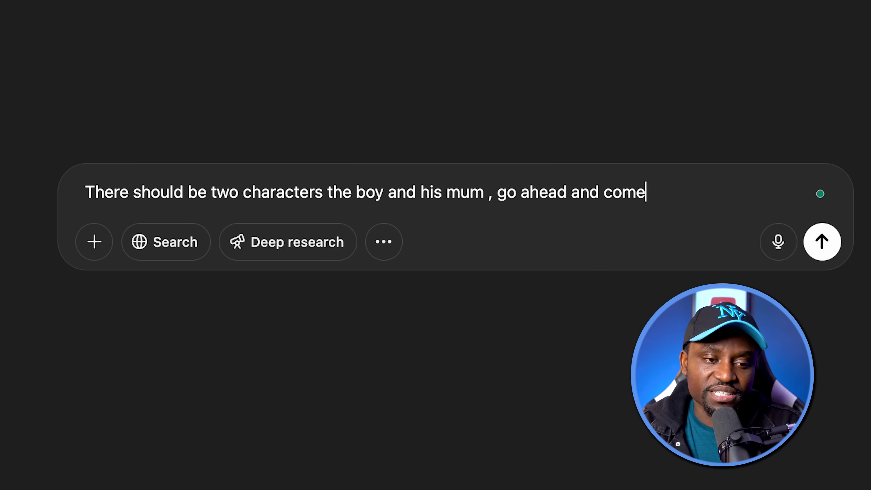
text(the details.)
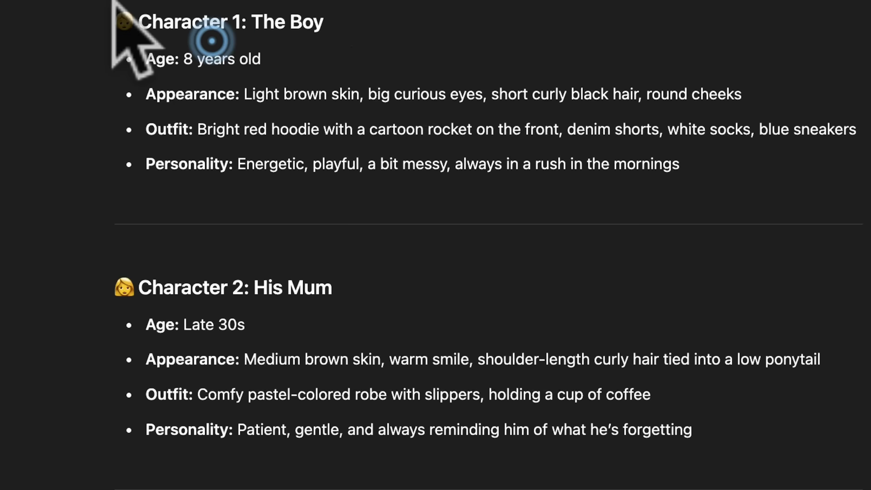
drag(113, 3, 681, 166)
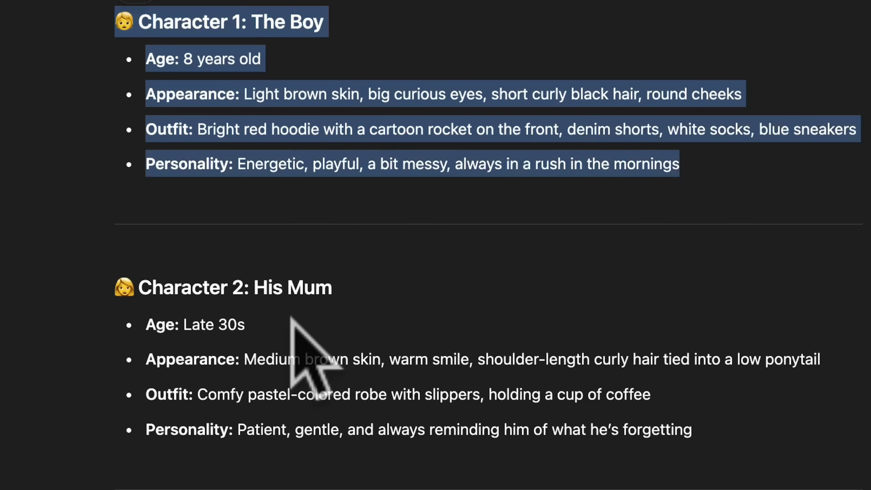
drag(38, 253, 620, 394)
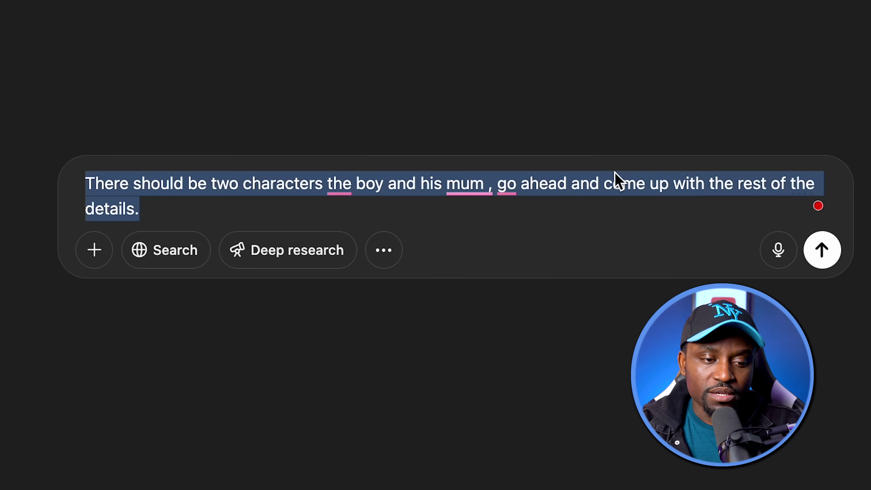
Replace the old message draft with "go ahead and create the image for the first character".
key(BackSpace)
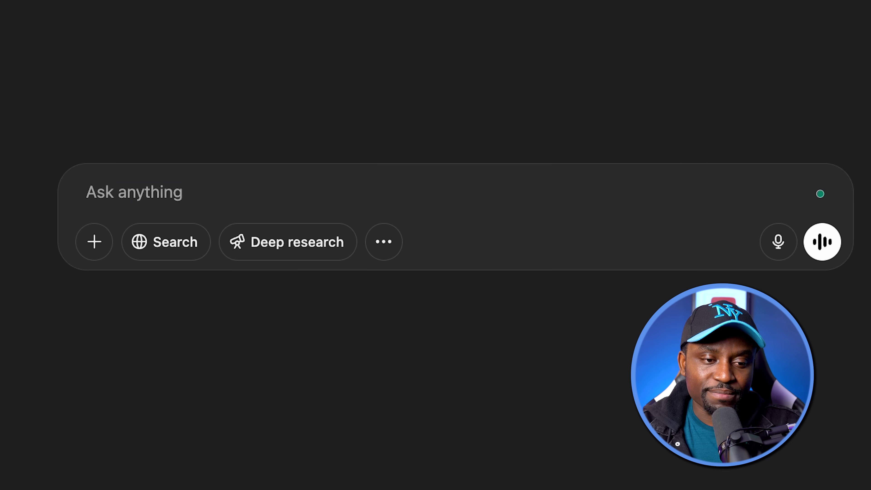
text(go ahead and create the image for the first character)
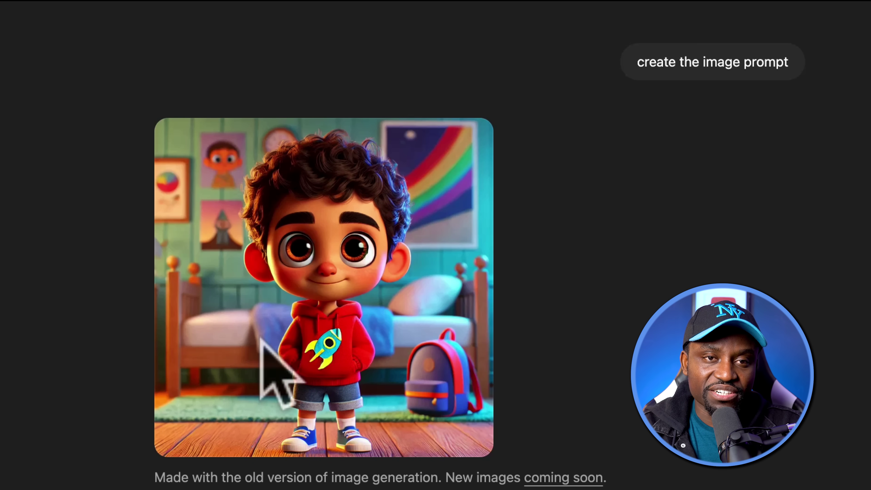
Read through Scene 1 of the generated script, examining the narration, shot description and prompts of Shot 1.
scroll(282, 370, down, 5)
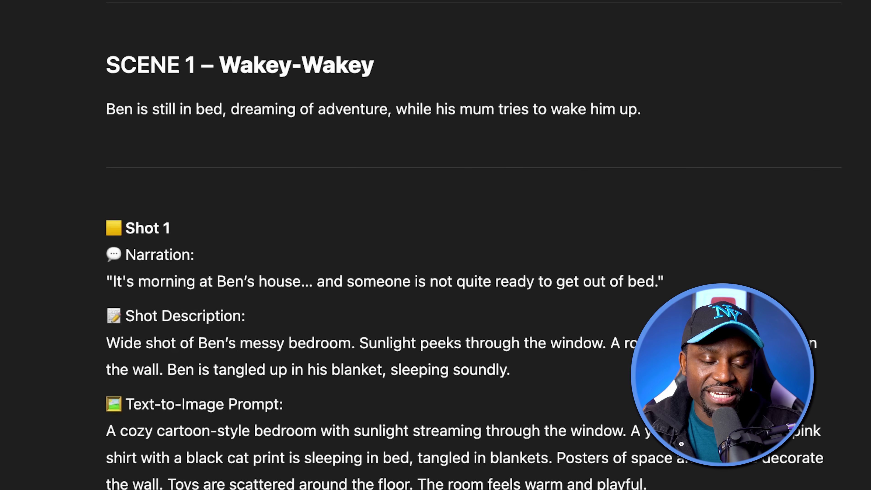
scroll(681, 91, up, 2)
scroll(681, 91, down, 3)
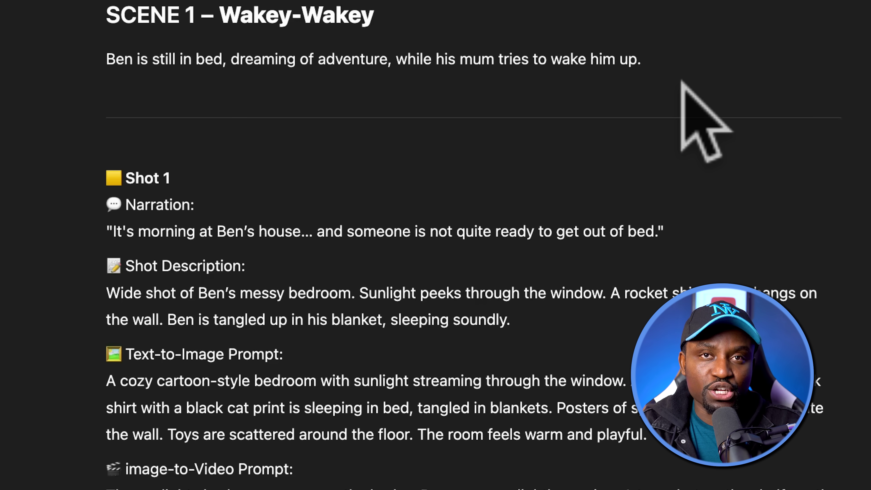
scroll(681, 82, down, 3)
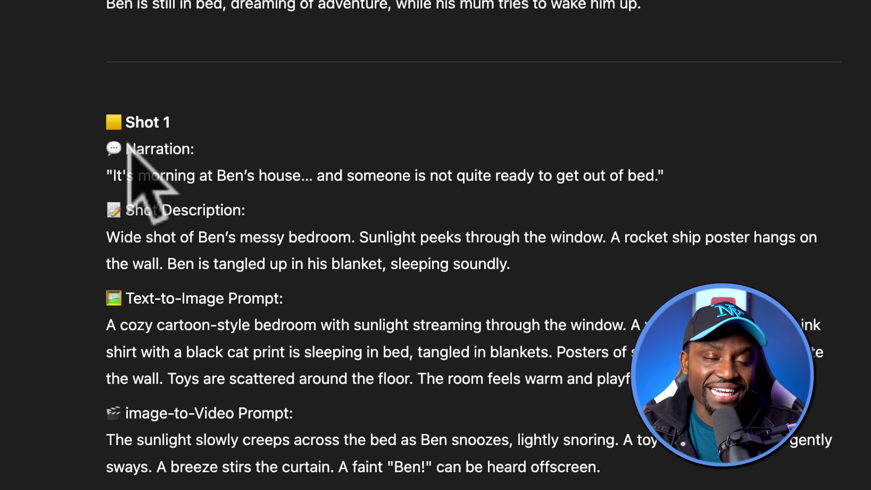
drag(91, 150, 662, 175)
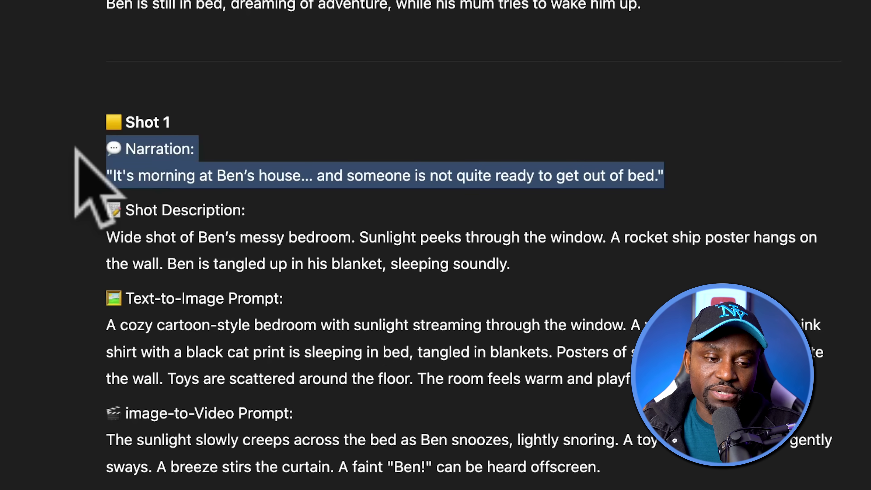
drag(75, 147, 110, 173)
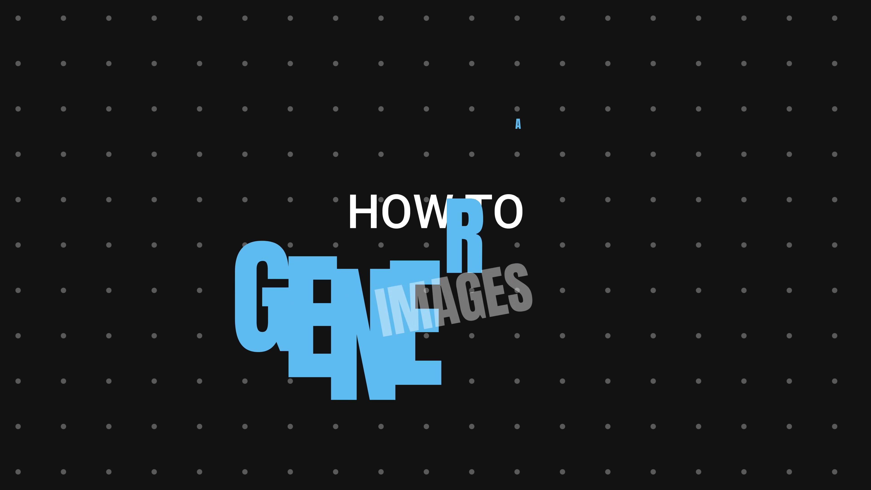
Copy the Scene 1 animation script from its heading through the end of Shot 5.
drag(341, 78, 456, 224)
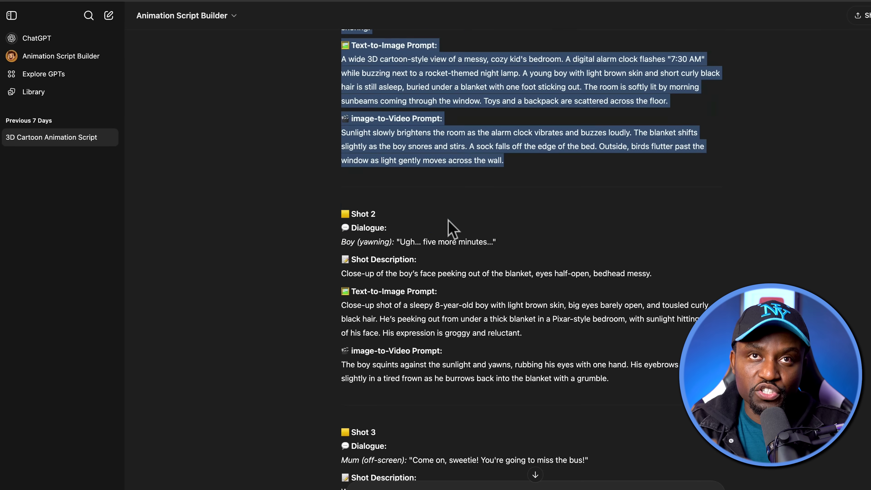
drag(457, 226, 552, 393)
scroll(457, 231, down, 2)
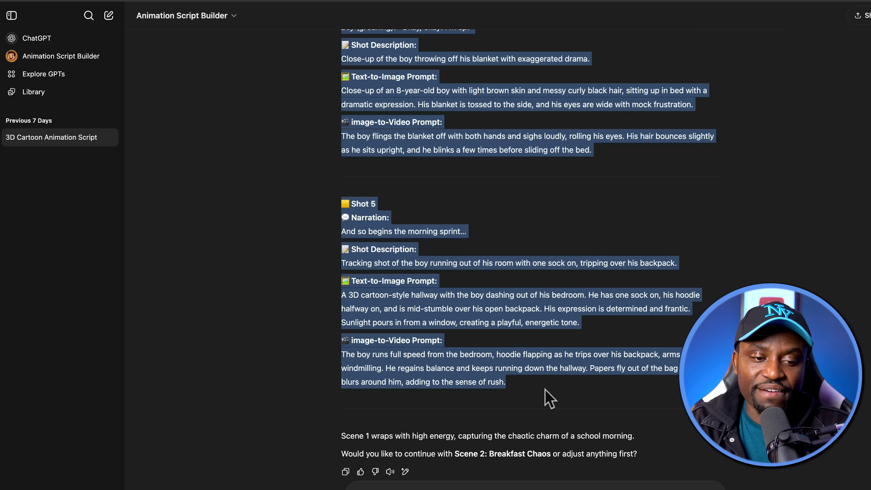
right_click(400, 253)
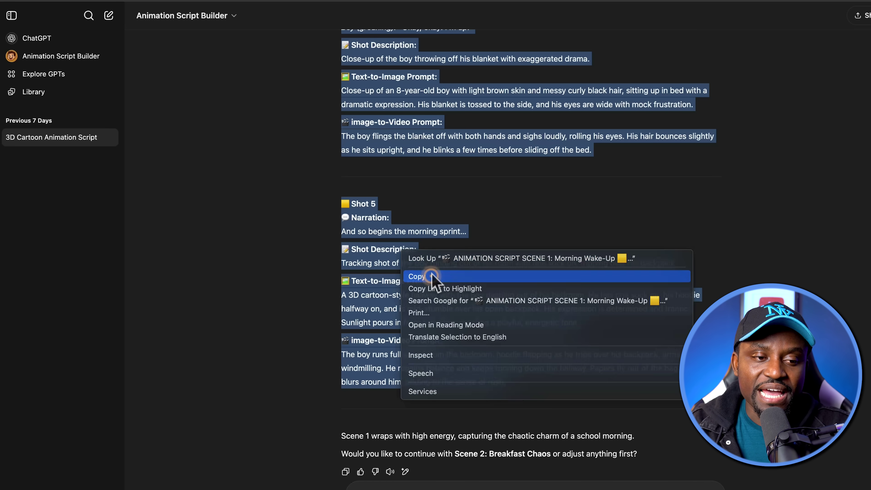
click(427, 275)
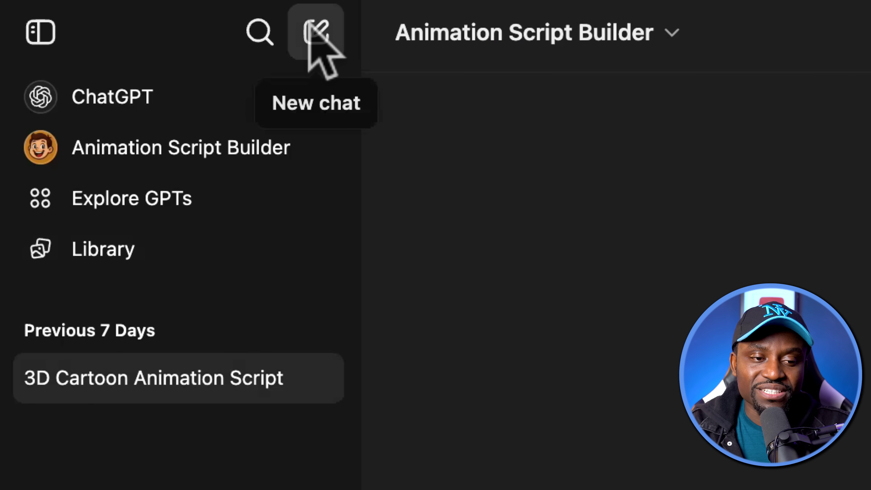
Start a new chat and paste the copied Scene 1 script into the message.
click(310, 32)
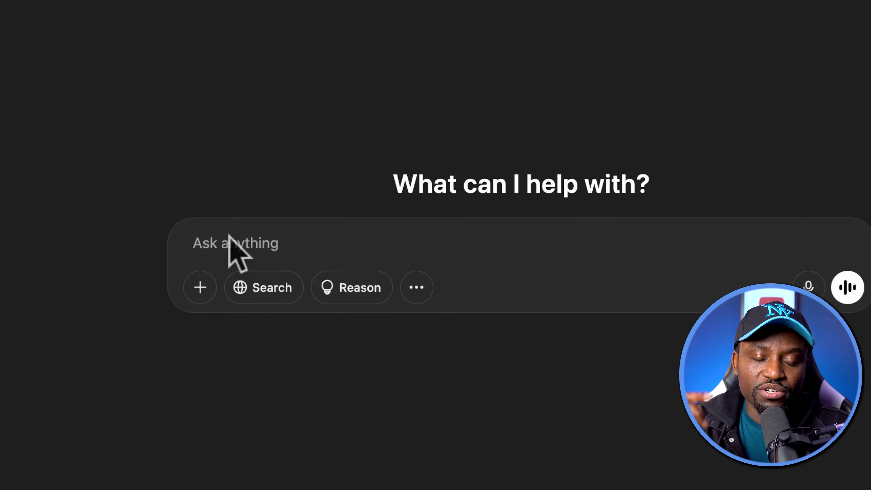
right_click(229, 237)
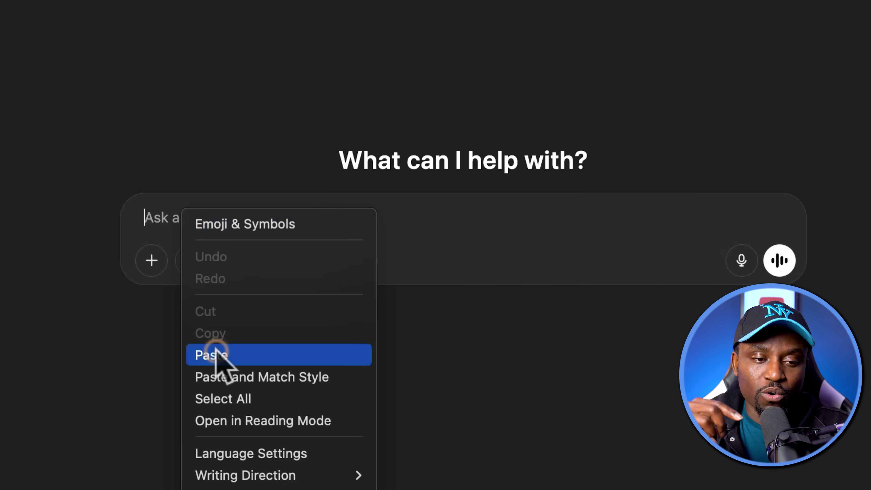
click(267, 381)
Paste the character descriptions and animation style above the script in the message.
scroll(156, 123, up, 15)
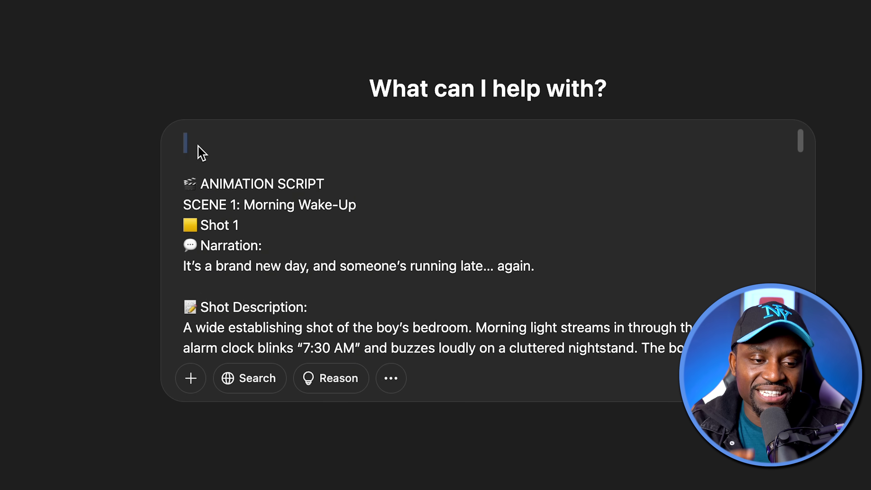
right_click(159, 116)
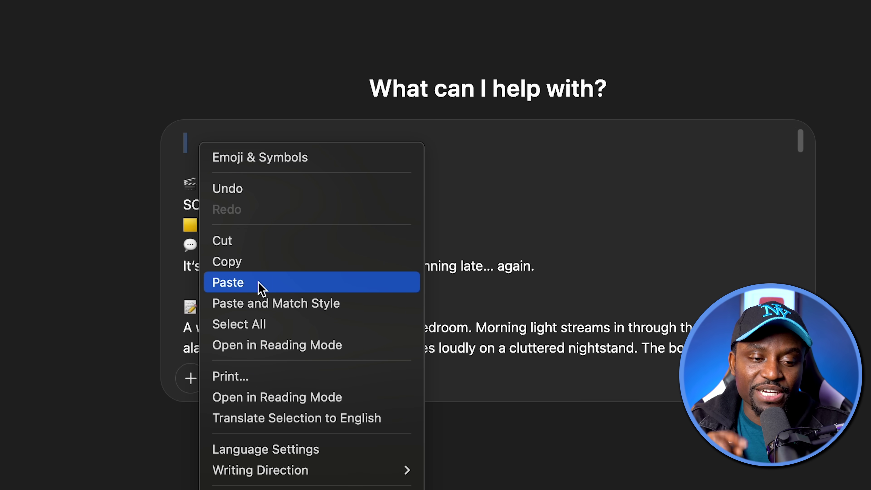
click(263, 287)
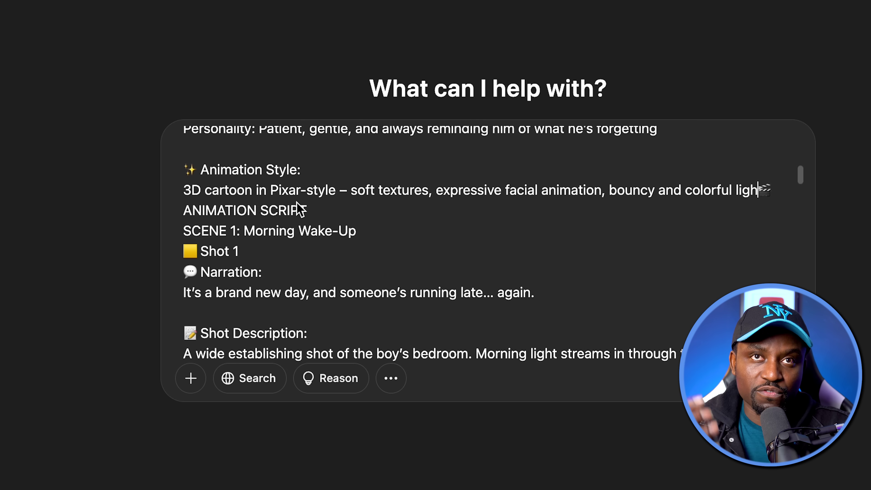
Check the combined message, from the descriptions of the boy and his mum through the animation style and Shot 1.
scroll(276, 203, up, 10)
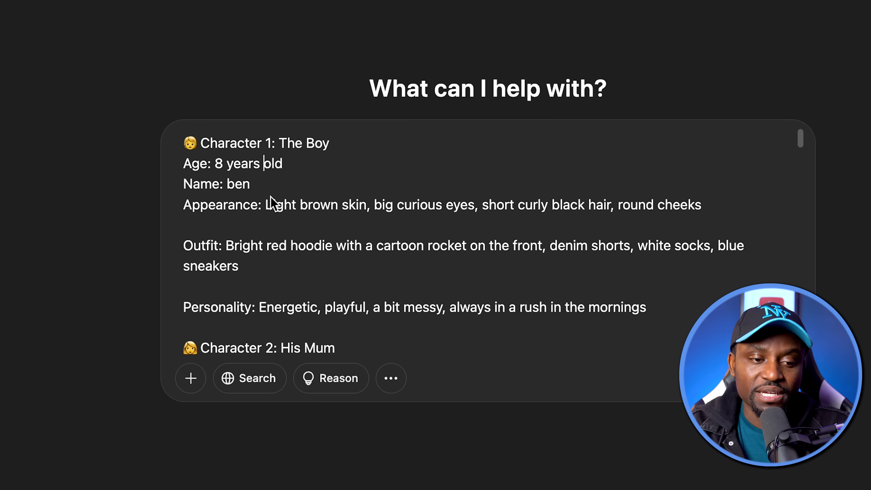
scroll(271, 197, down, 5)
scroll(270, 227, down, 10)
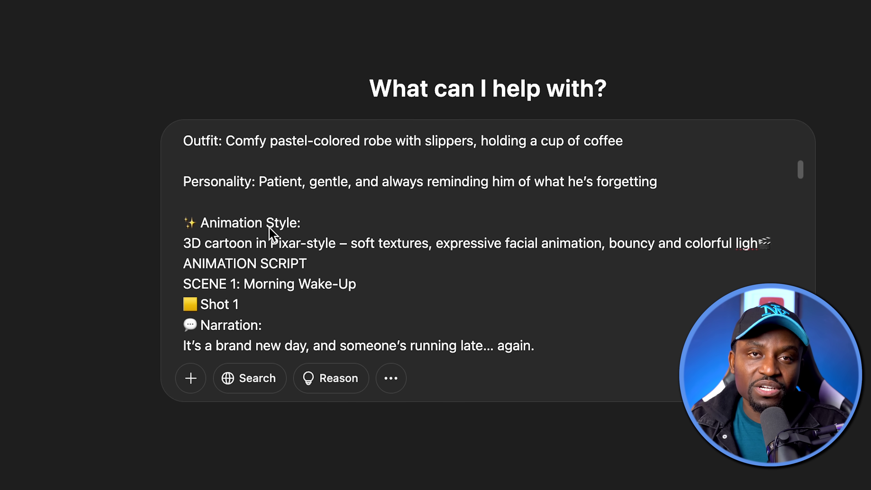
scroll(269, 228, down, 2)
scroll(268, 225, down, 2)
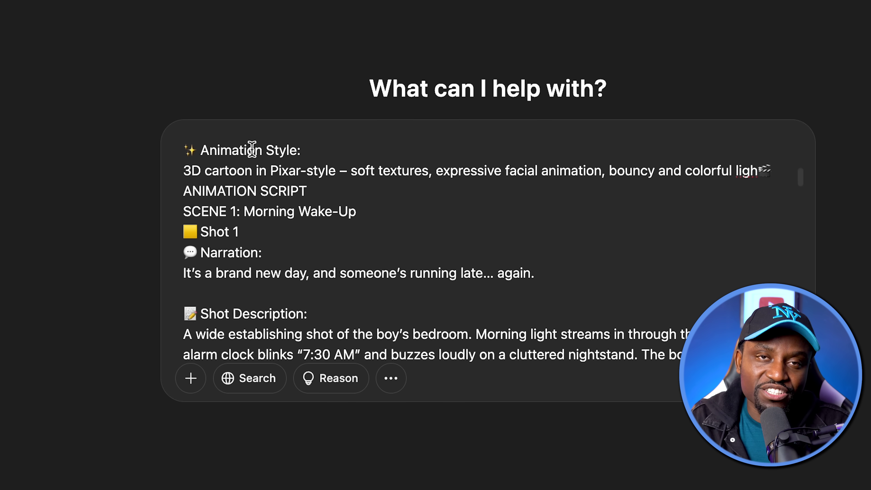
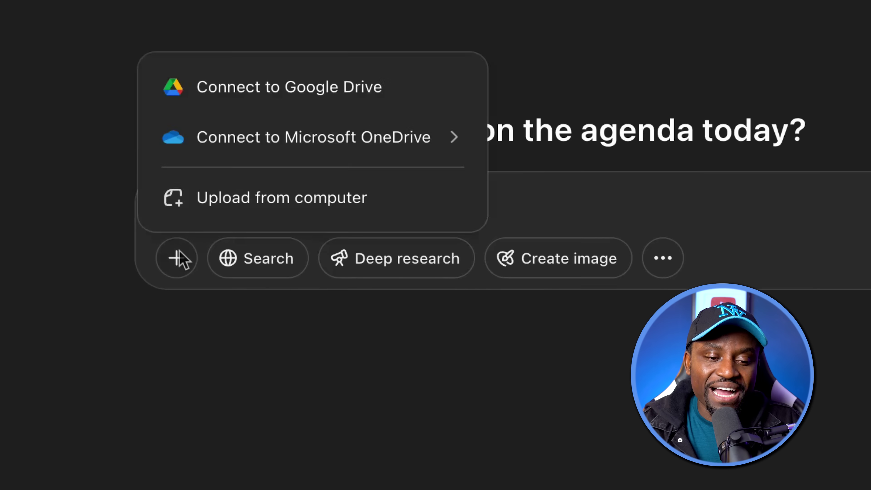
Attach the boy's character image from the computer and enter the prompt "generate the image for shot 2".
click(240, 203)
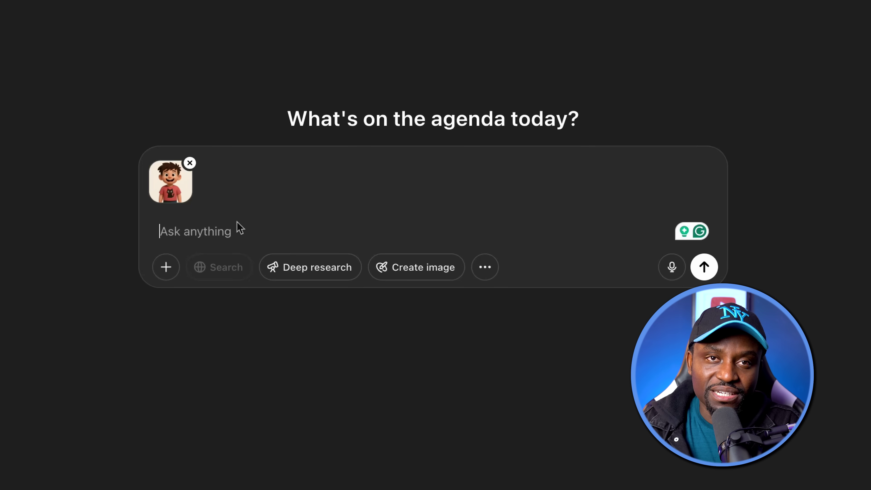
text(generate the)
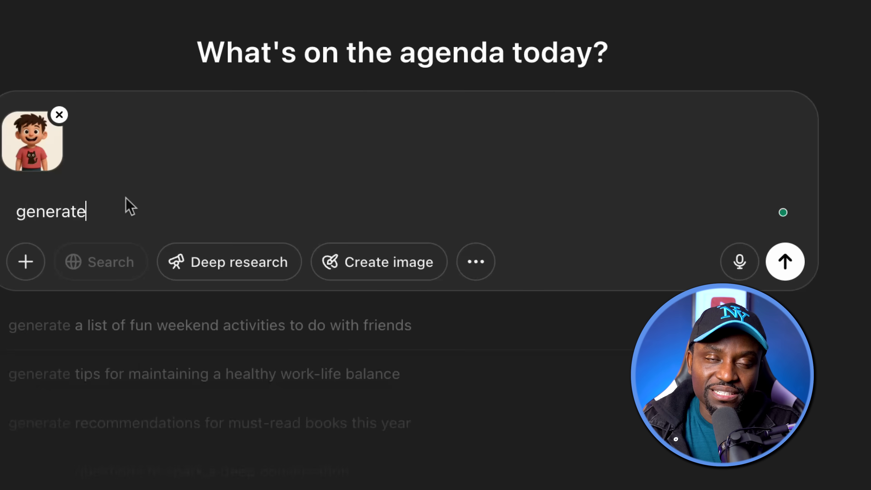
text( image for shot 2)
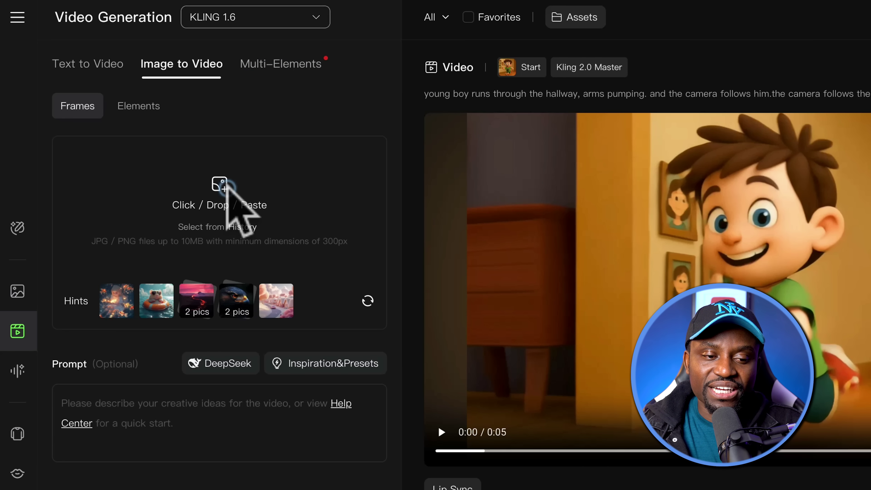
Upload the sleeping-boy bedroom image as the video's start frame in Kling AI, and copy Shot 1's image-to-video prompt from the ChatGPT script.
click(229, 195)
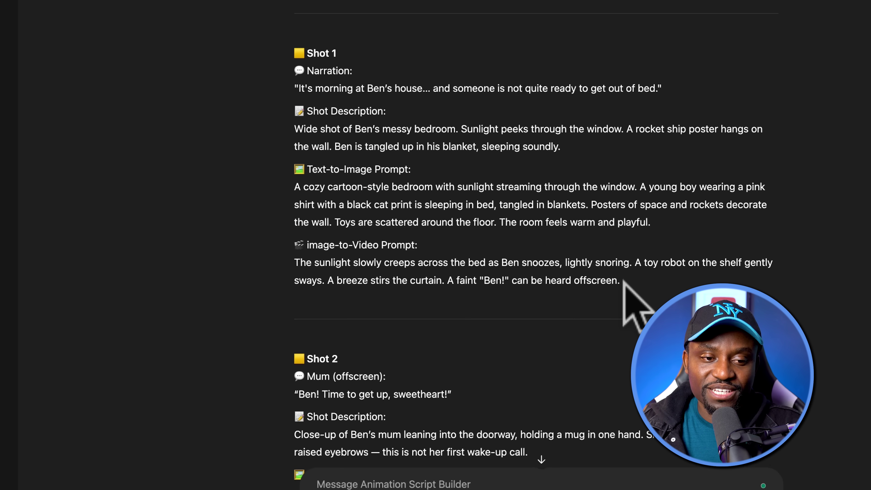
drag(623, 273, 342, 272)
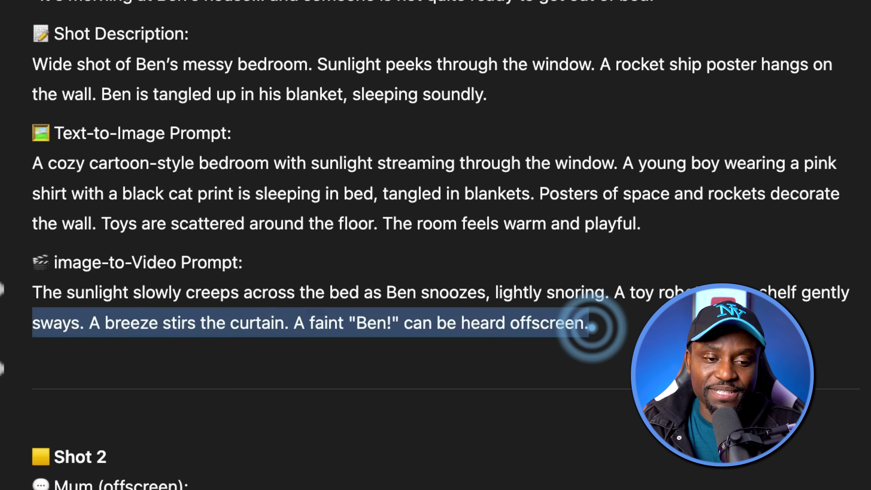
drag(2, 360, 4, 289)
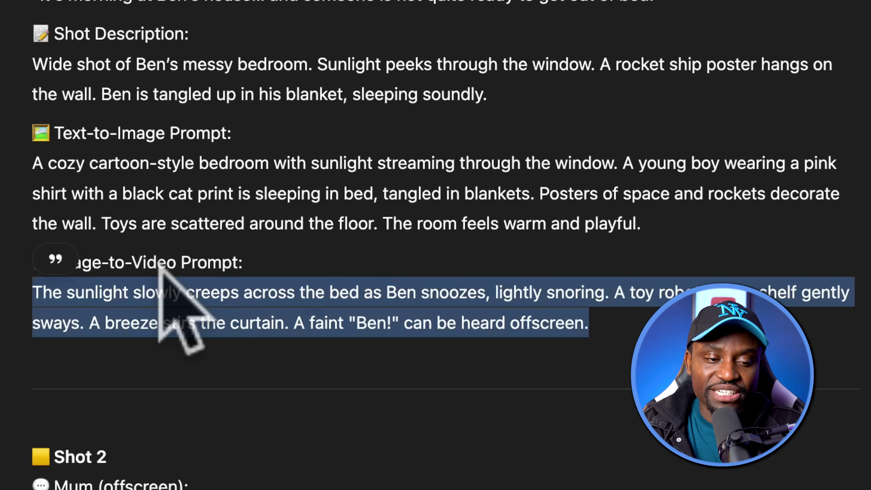
right_click(212, 287)
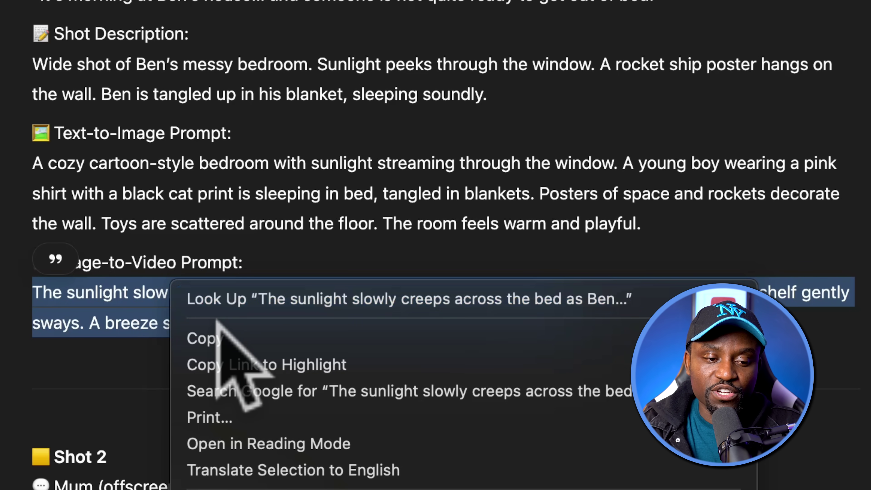
click(219, 330)
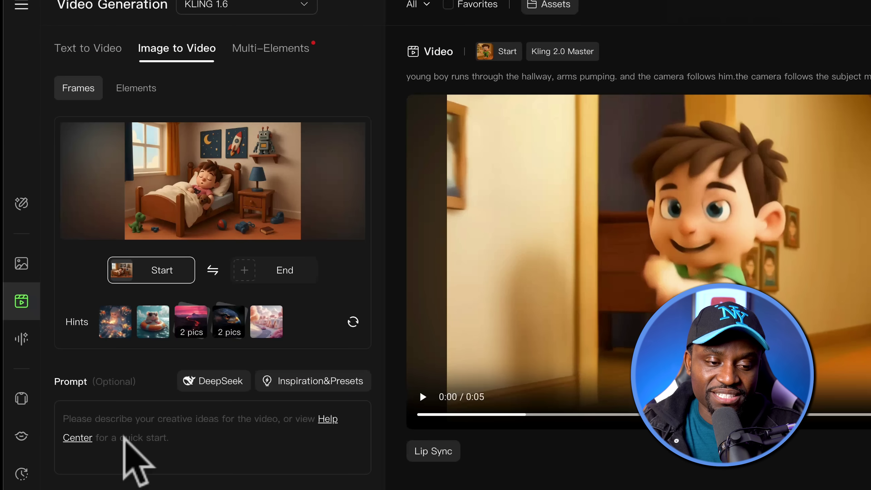
Paste the copied text as the video prompt in Kling AI, keeping only the sentences about the creeping sunlight and the swaying toy robot.
click(114, 417)
key(ctrl+v)
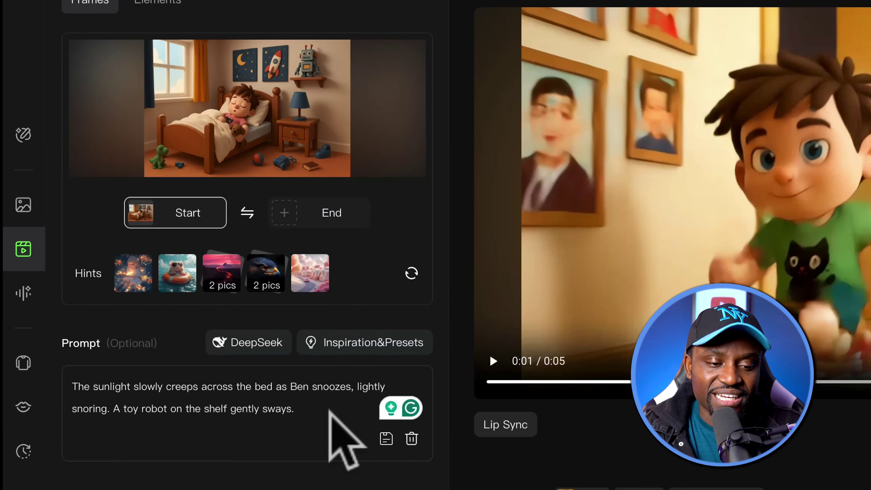
click(545, 276)
Add the lens preset "the camera zooms in" to the end of the video prompt.
click(316, 382)
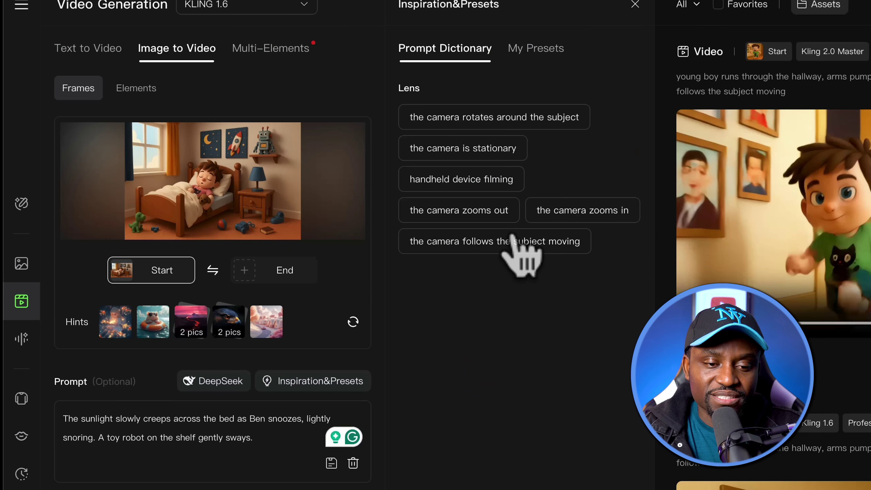
click(583, 210)
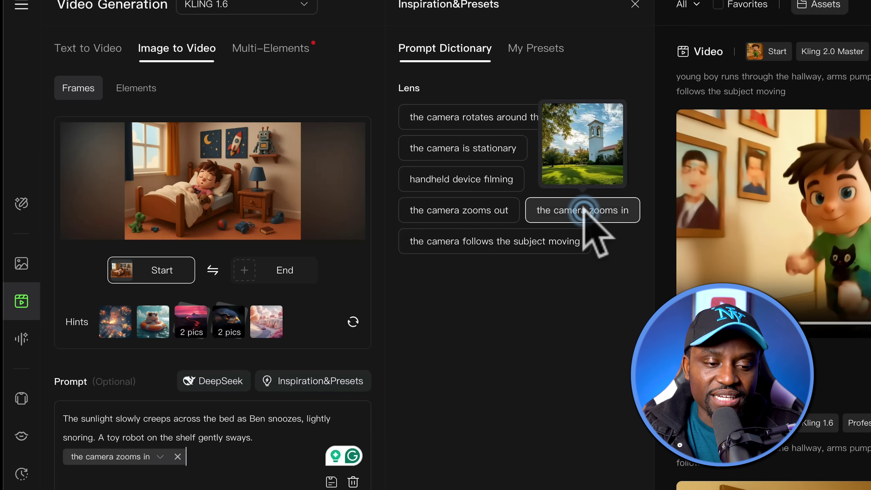
click(244, 461)
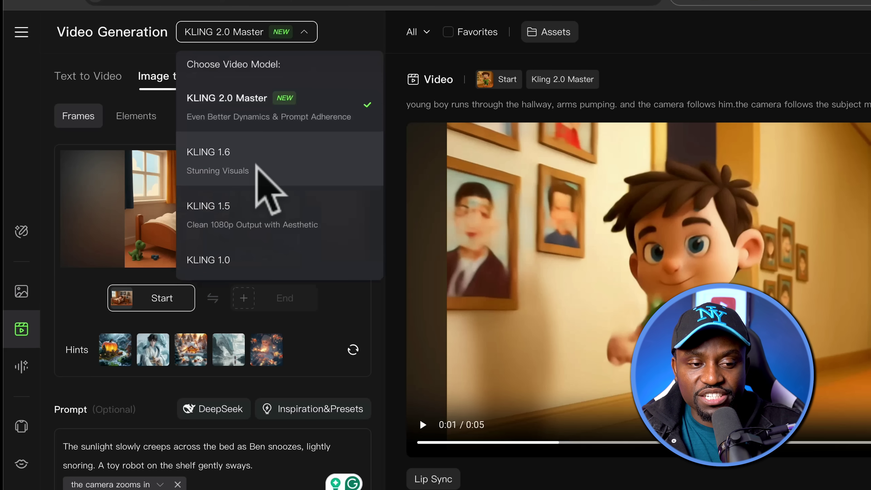
Select the KLING 1.6 model and generate one 5-second Professional video from the bedroom image.
click(255, 165)
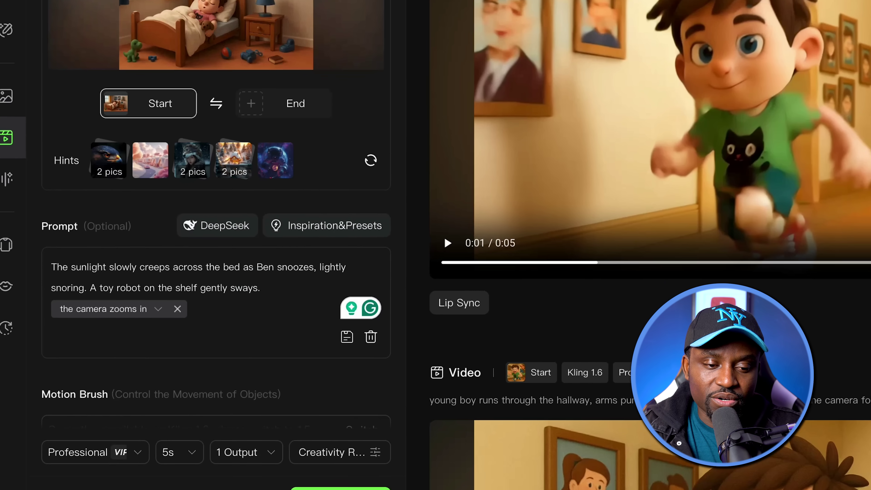
click(291, 322)
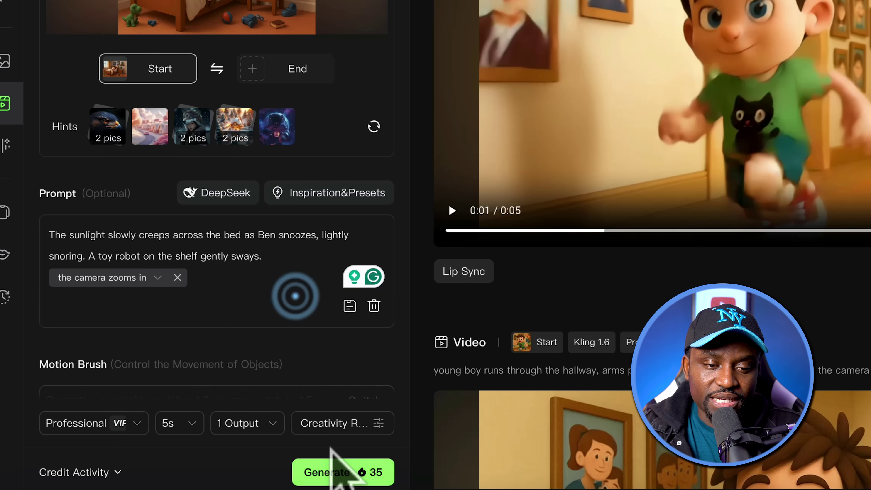
click(341, 460)
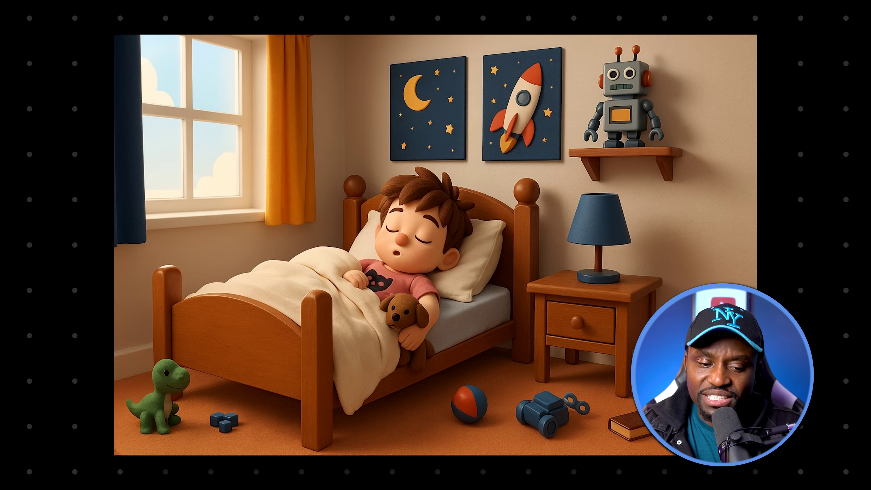